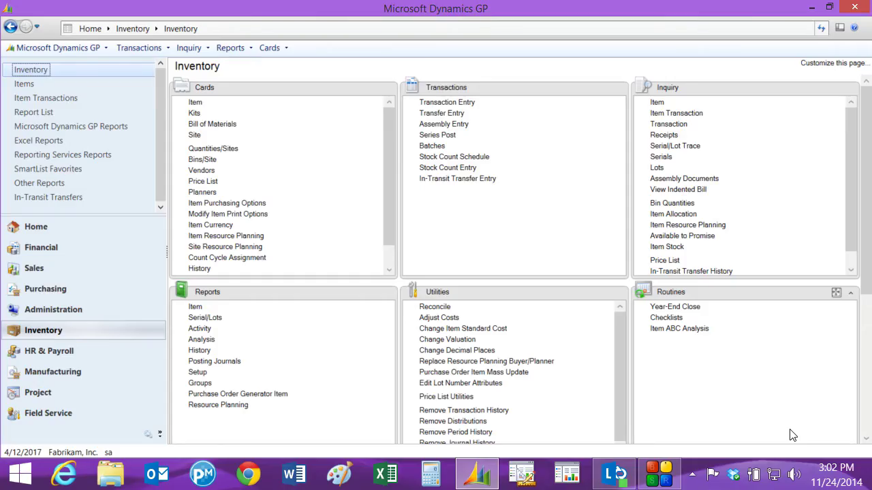
Open In-Transit Transfer Entry from the Inventory page and start a new transfer document
left_click(450, 180)
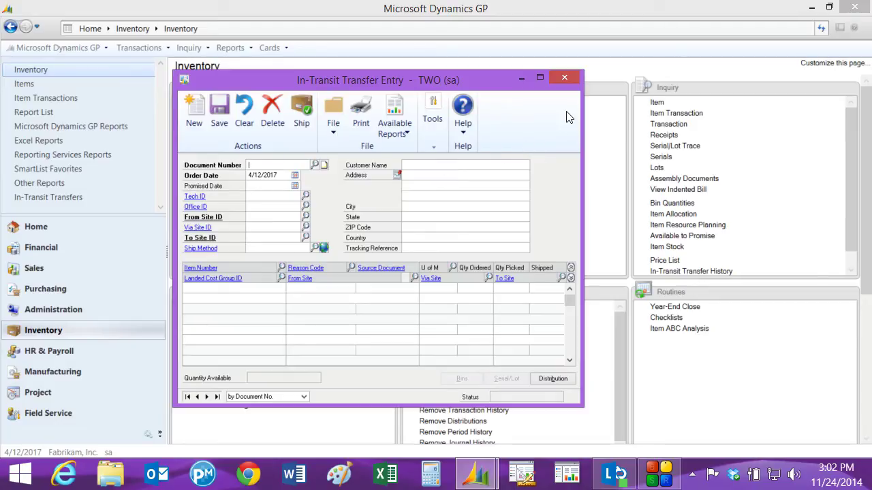
left_click(190, 109)
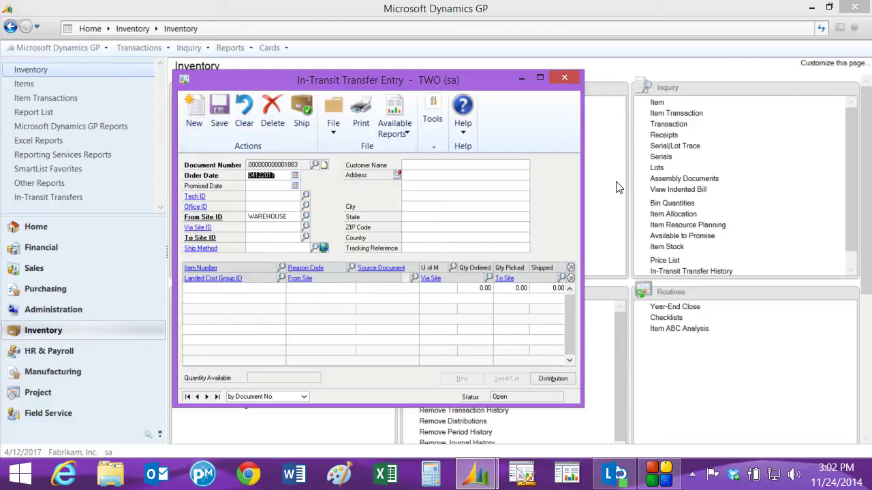
Route the transfer via site SOUTH-IN to destination site SOUTH
key("Tab")
key("Tab")
key("Tab")
key("Tab")
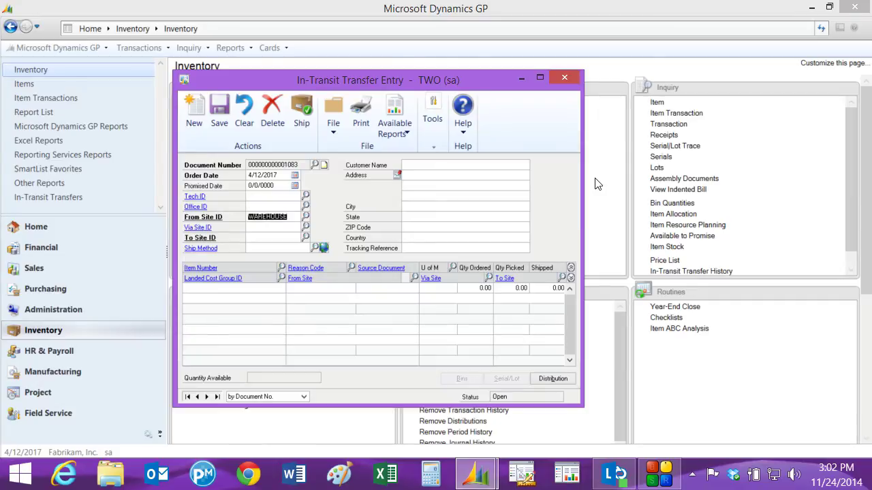
left_click(283, 227)
type("SOU")
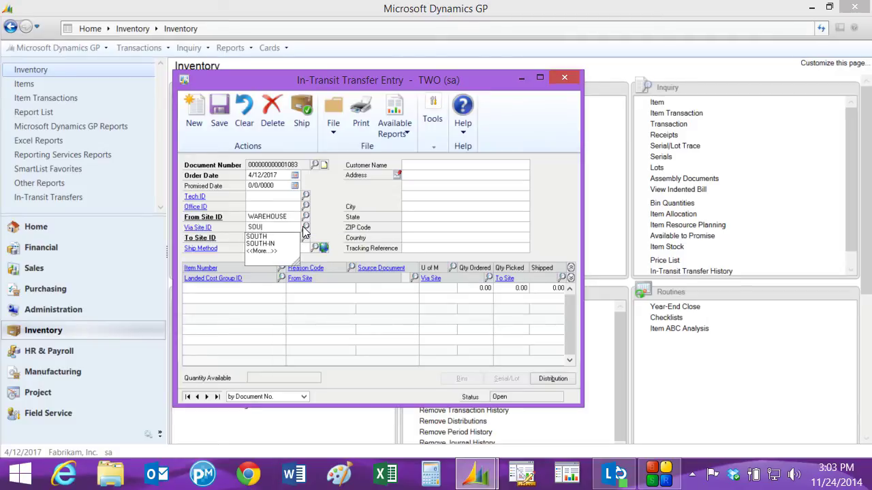
left_click(261, 243)
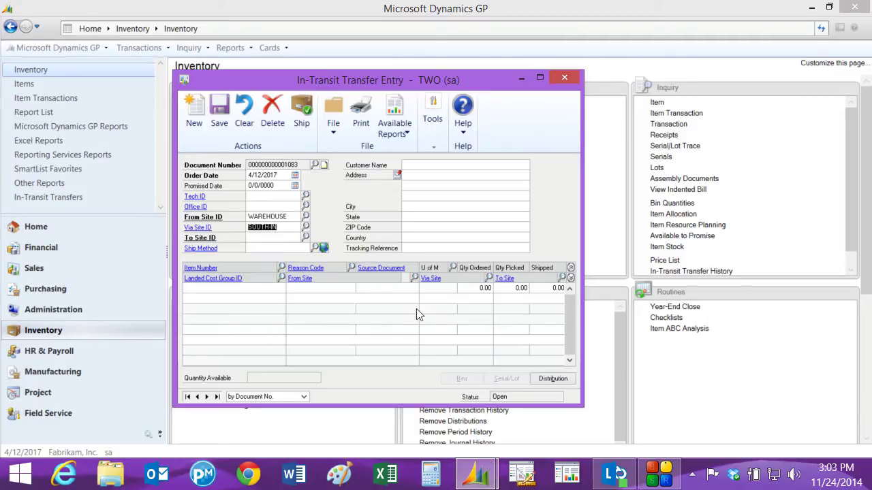
key("Tab")
type("SOUTH")
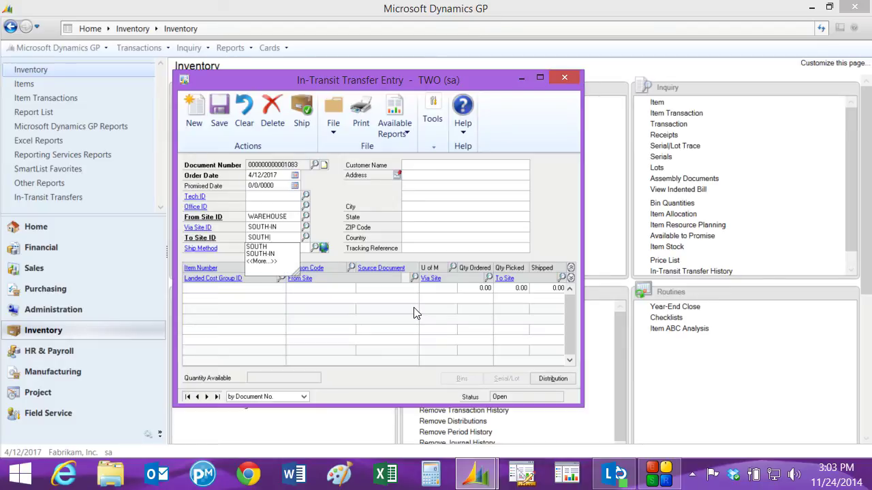
key("Tab")
key("Tab")
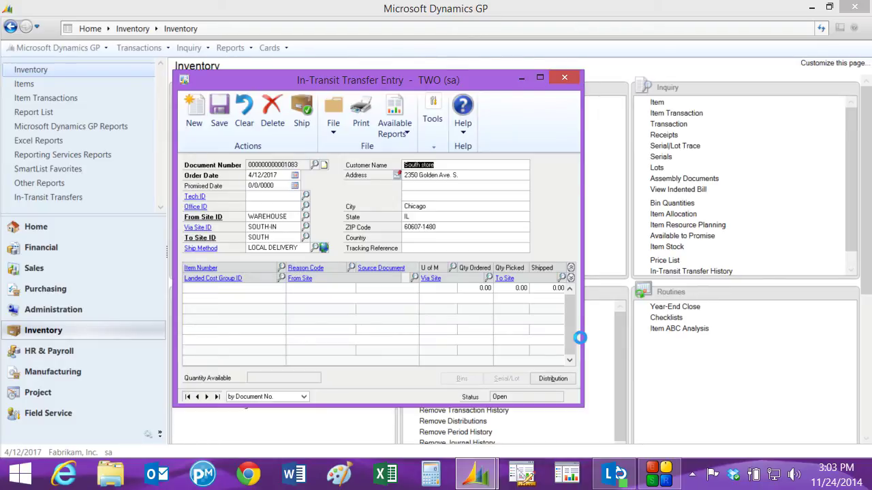
Add item ACCS-CRD-12WH with quantity 1 to the transfer
left_click(211, 288)
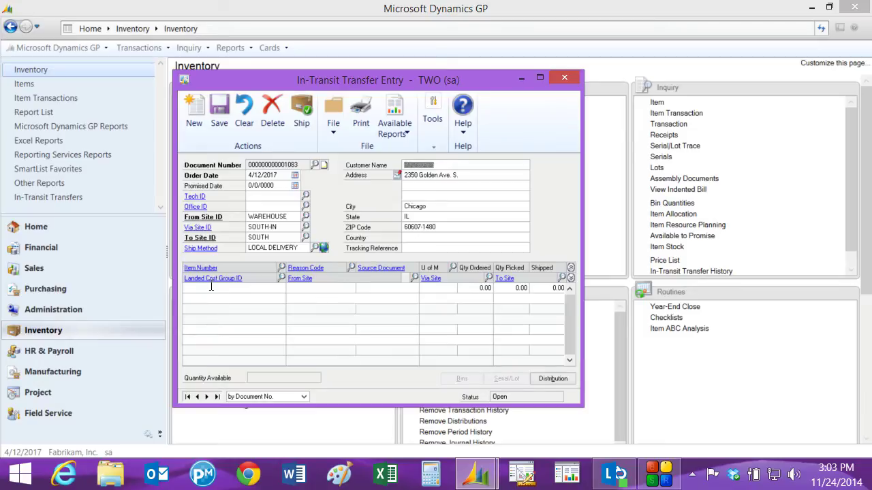
type("A")
left_click(249, 312)
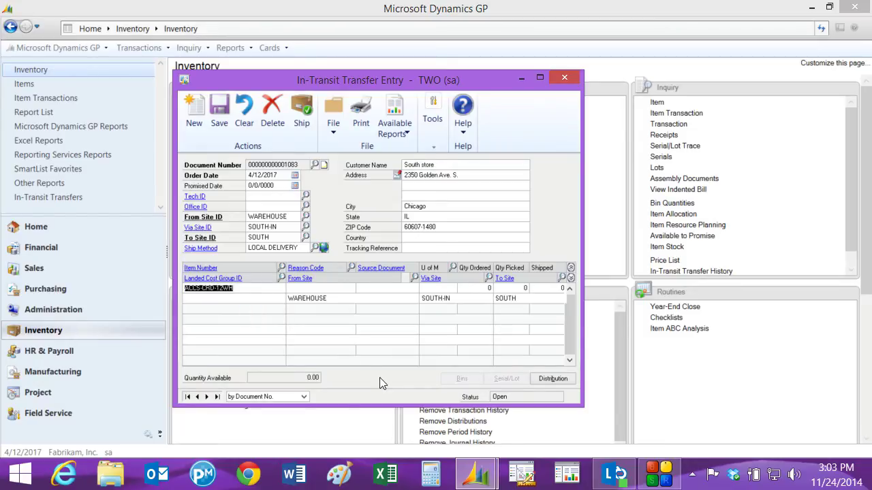
key("Tab")
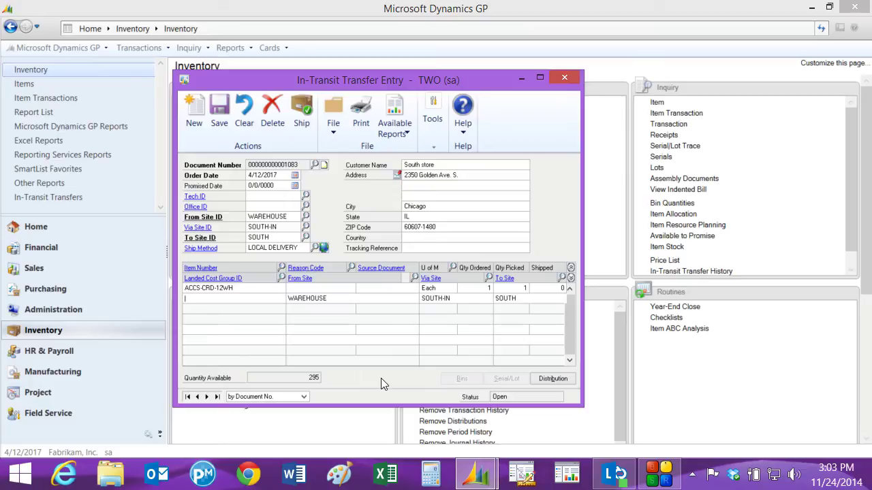
left_click(362, 119)
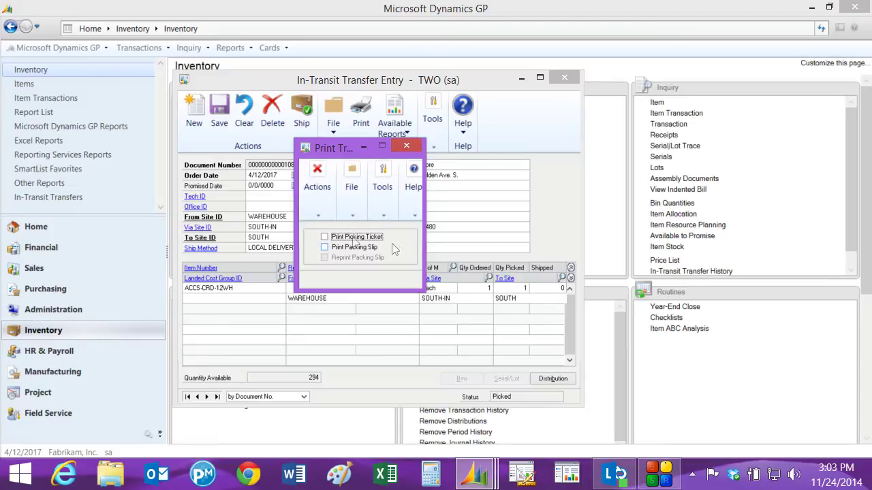
left_click(324, 238)
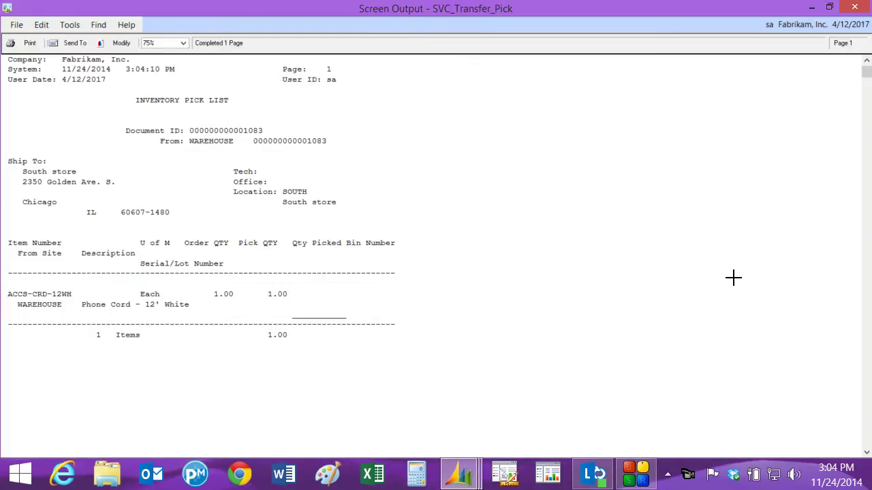
left_click(855, 6)
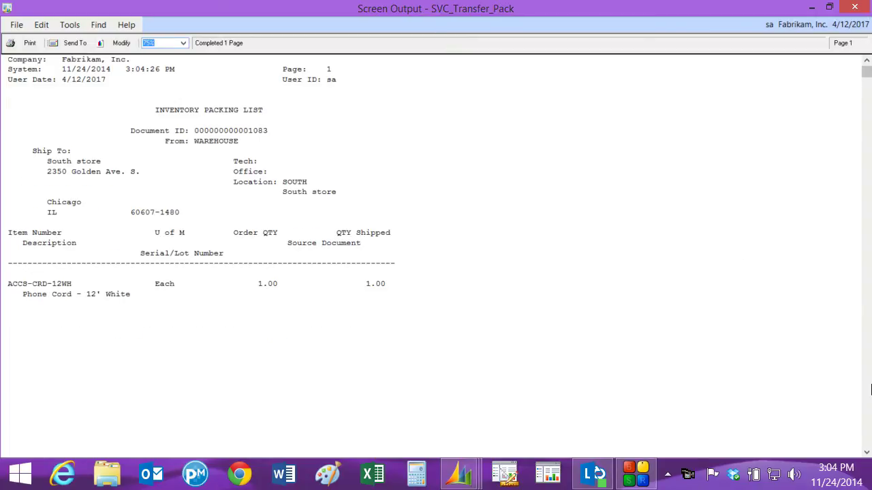
left_click(854, 7)
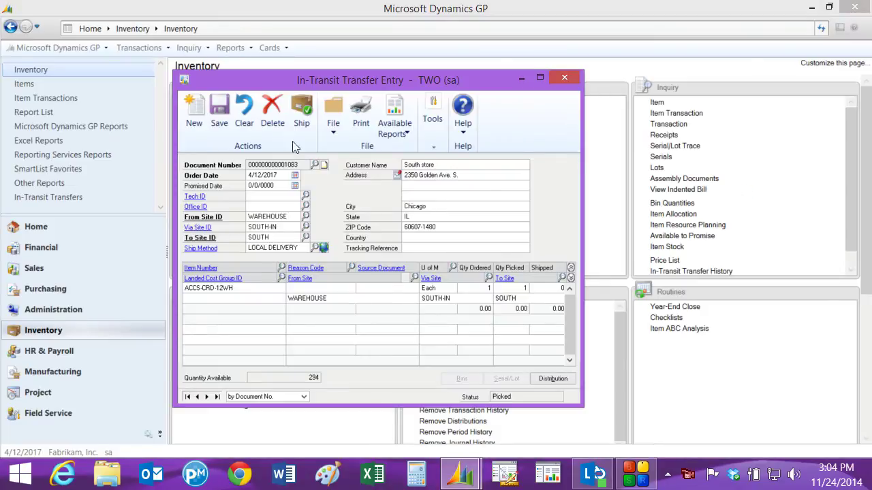
left_click(297, 117)
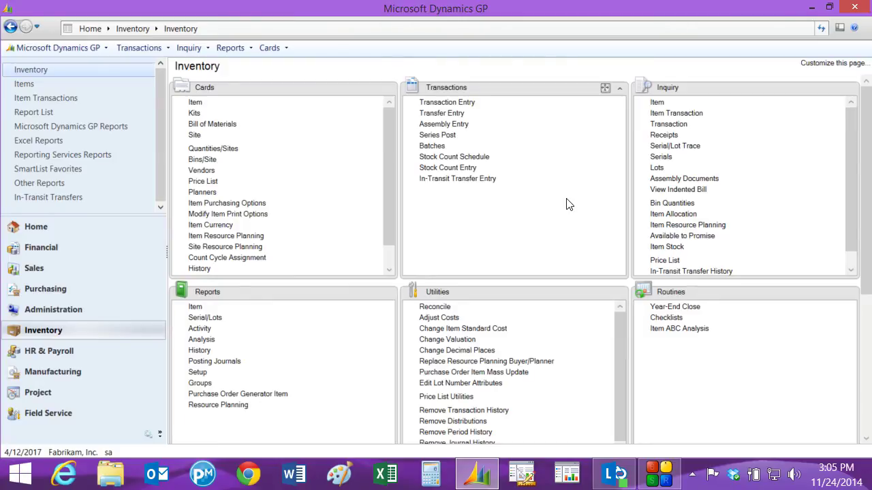
Start a new In-Transit Inventory receipt in Purchasing's Receivings Transaction Entry
left_click(61, 289)
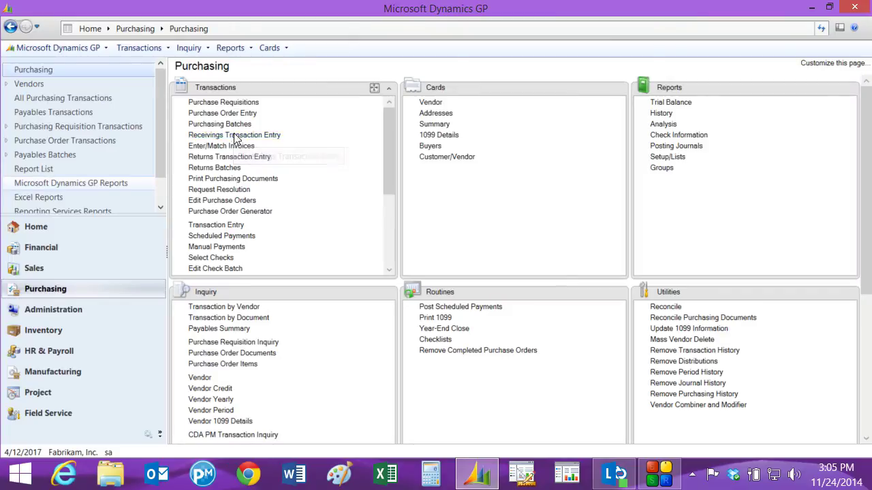
left_click(234, 135)
left_click(300, 160)
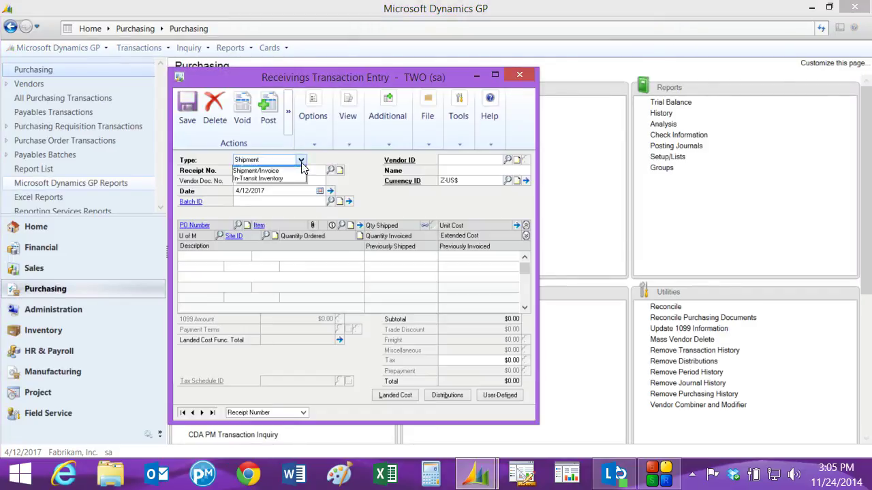
left_click(287, 186)
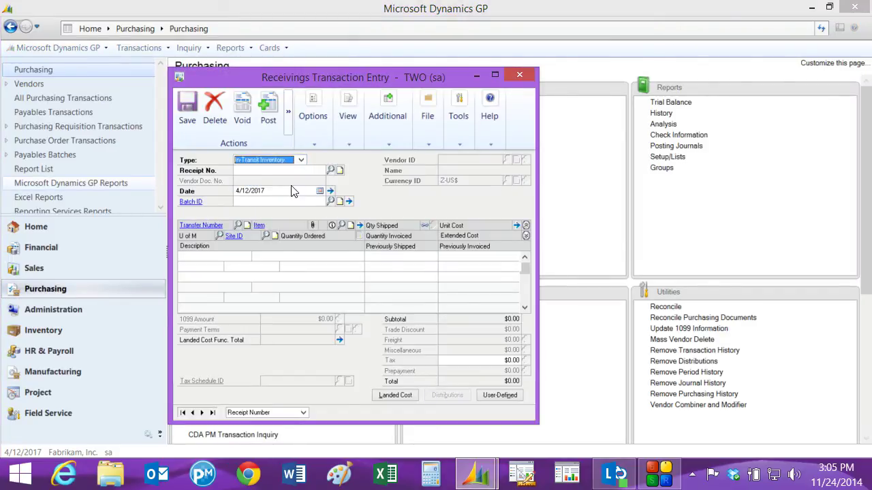
left_click(238, 225)
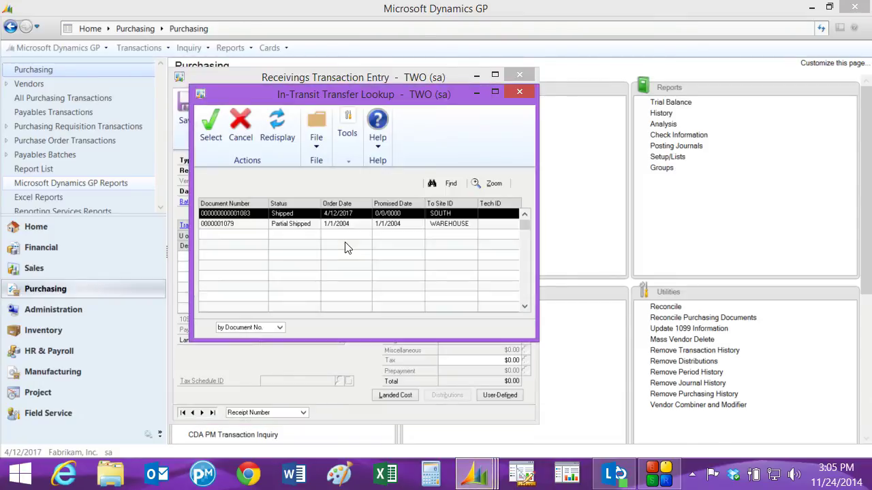
double_click(287, 215)
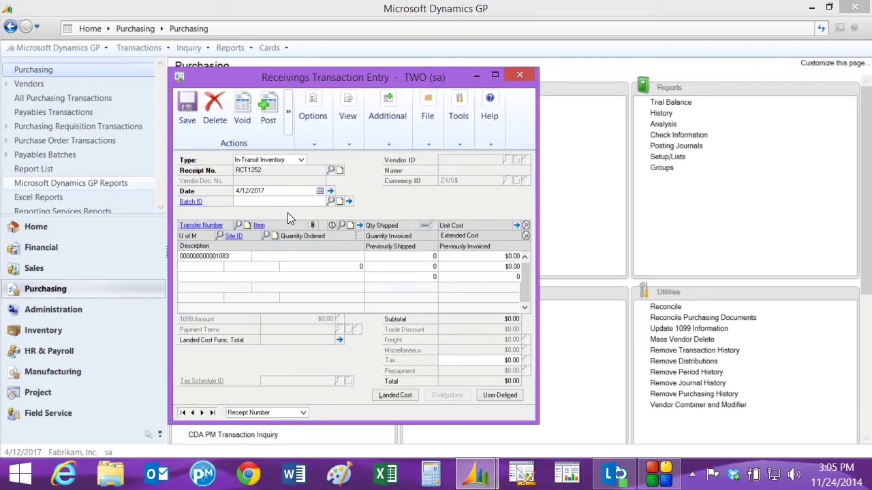
left_click(342, 225)
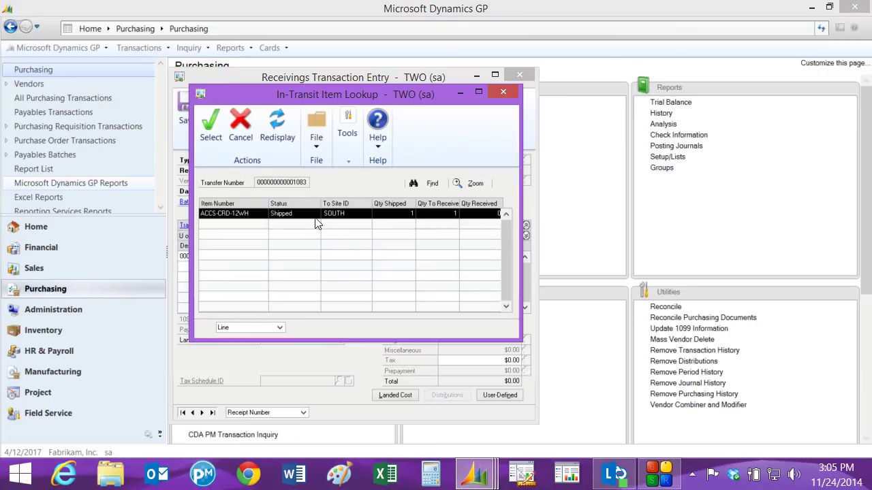
double_click(313, 215)
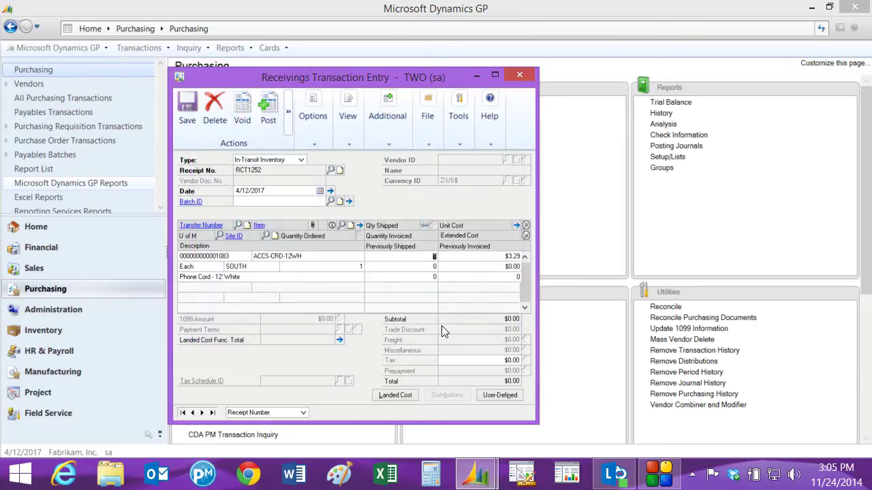
key("Tab")
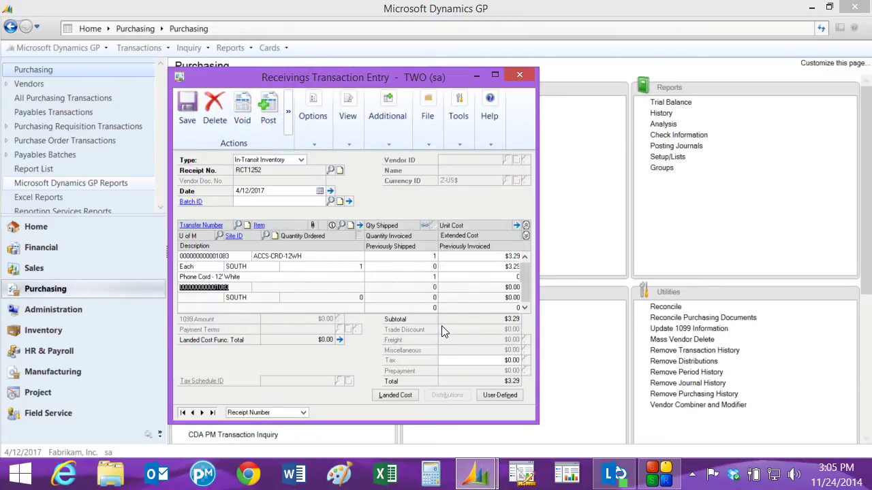
left_click(266, 116)
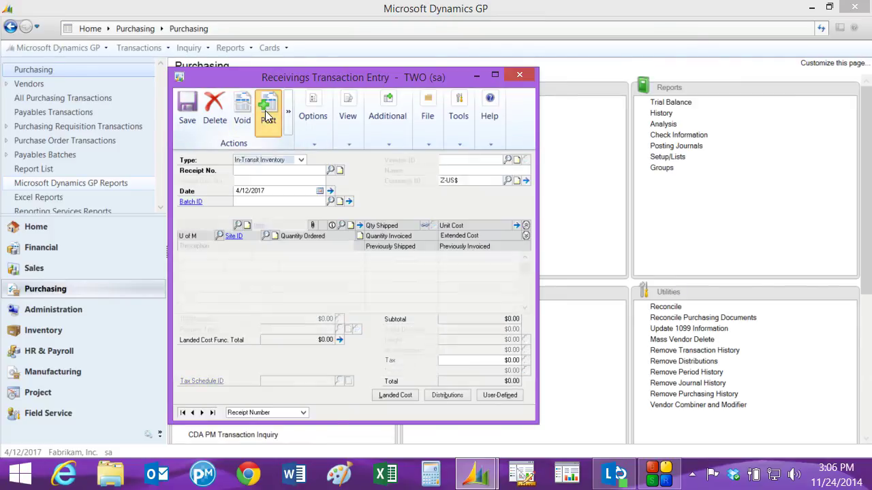
Close the Receivings Transaction Entry window with Alt+F4, returning to Purchasing
key("alt+F4")
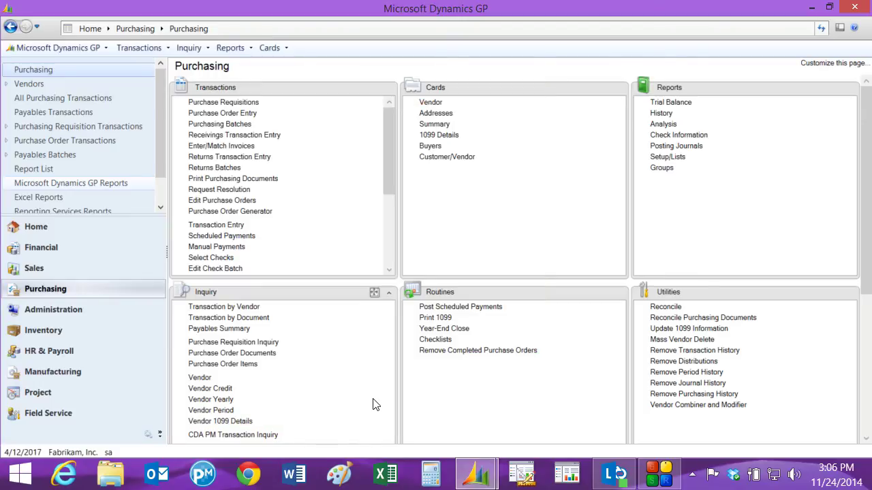